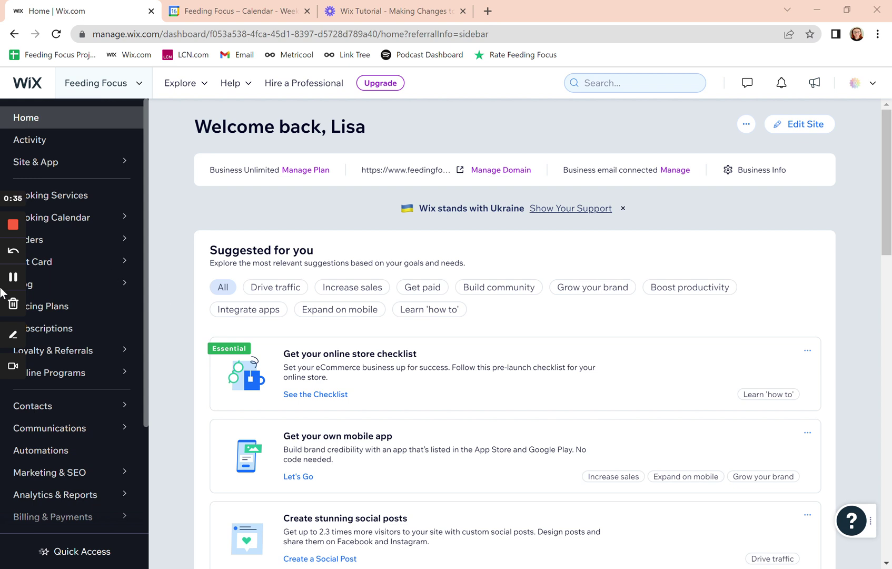
# Open Pricing Plans and scroll to the active Two Appointments (£175) and Three Appointments (£225) plans.
pyautogui.click(64, 311)
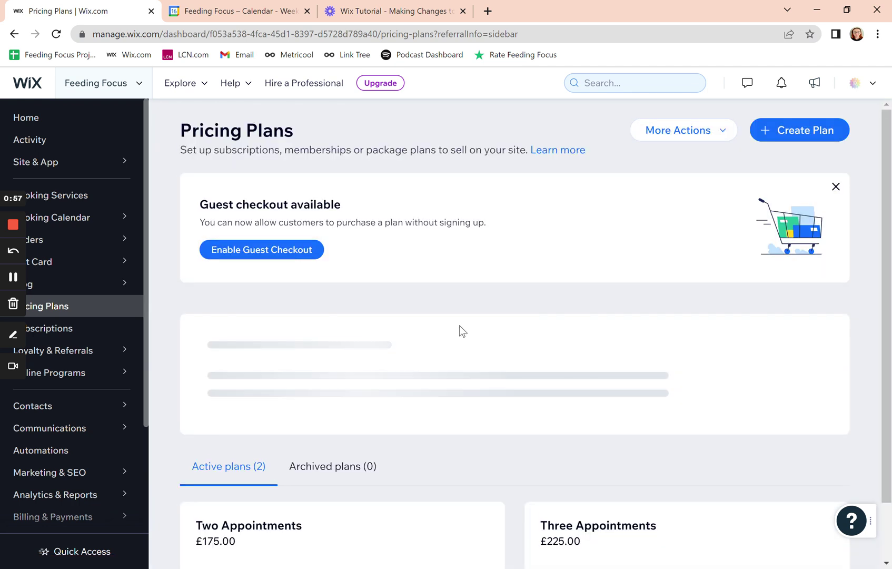
pyautogui.scroll(-1, 460, 325)
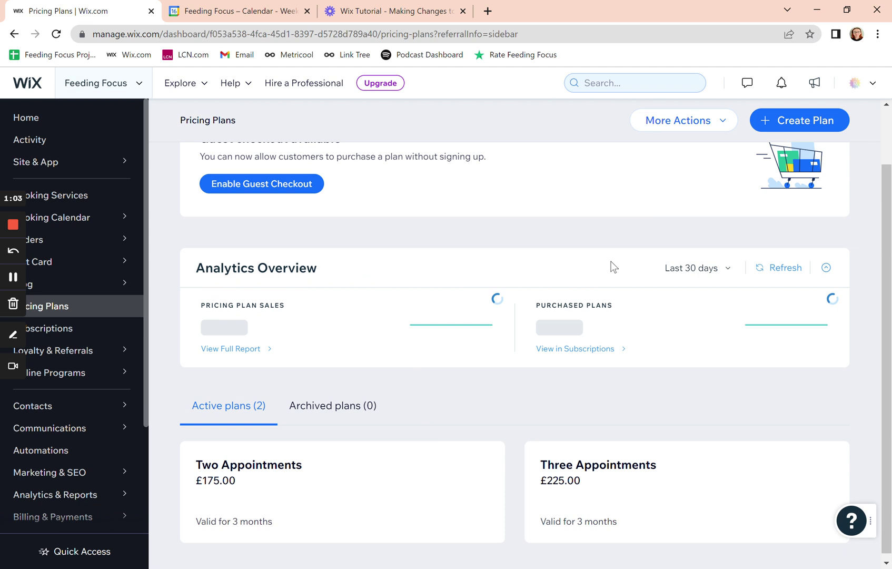
pyautogui.click(793, 127)
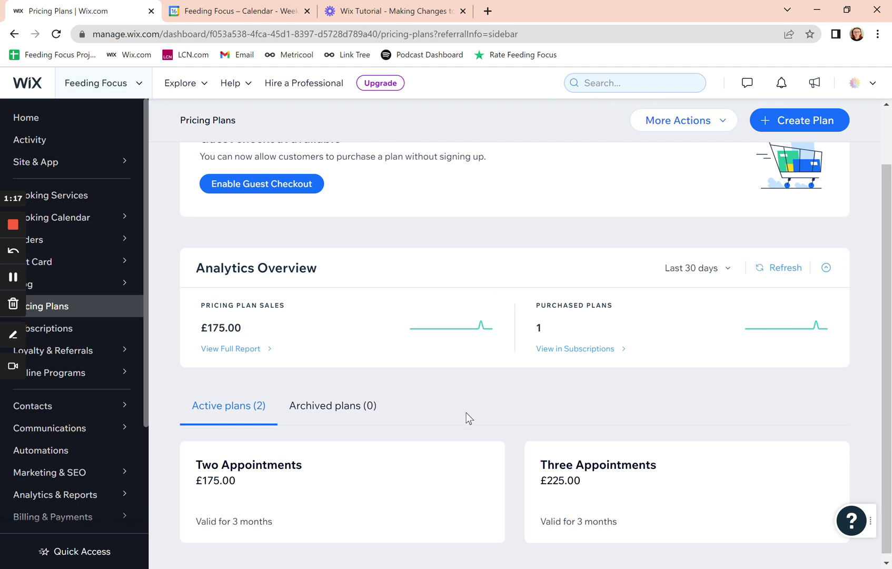
pyautogui.scroll(-1, 390, 400)
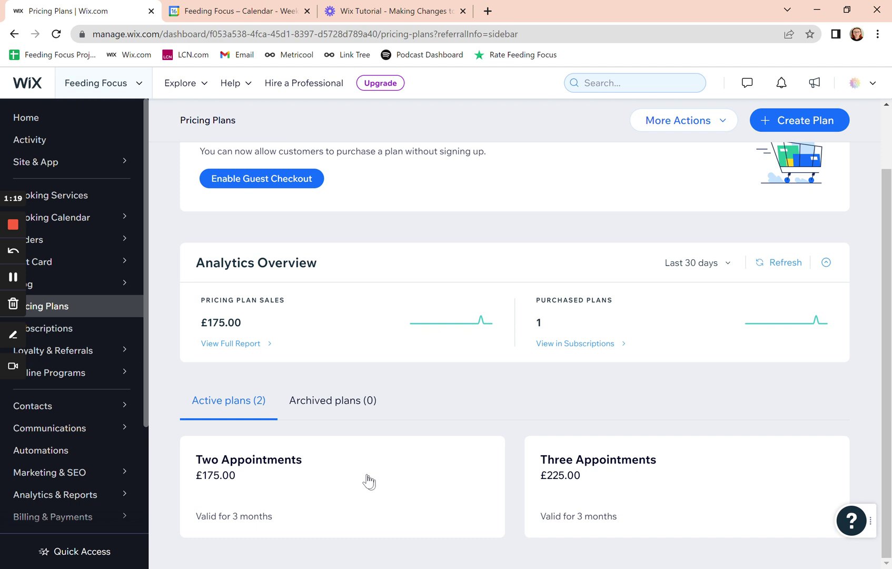
pyautogui.moveTo(319, 475)
pyautogui.moveTo(208, 490)
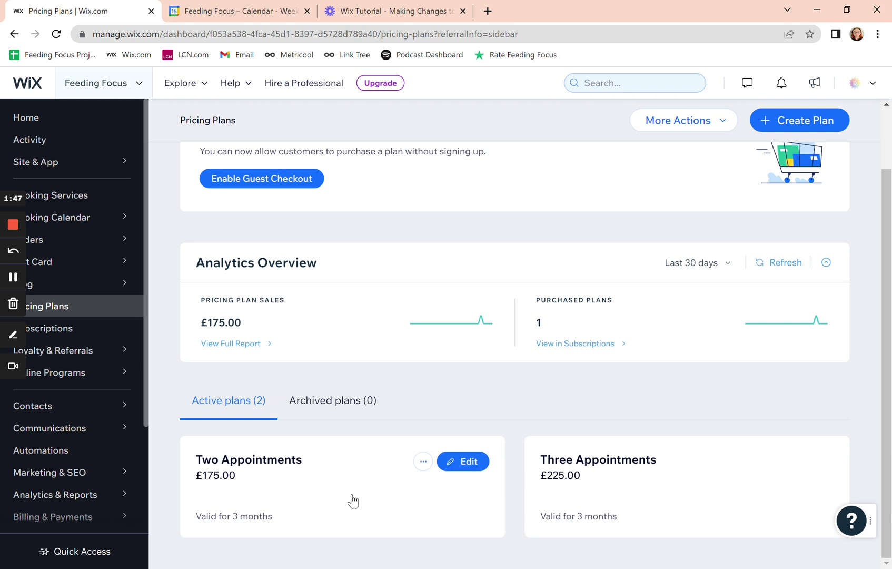
# Edit the Two Appointments plan and review its four 2-session services and three online programs.
pyautogui.click(474, 458)
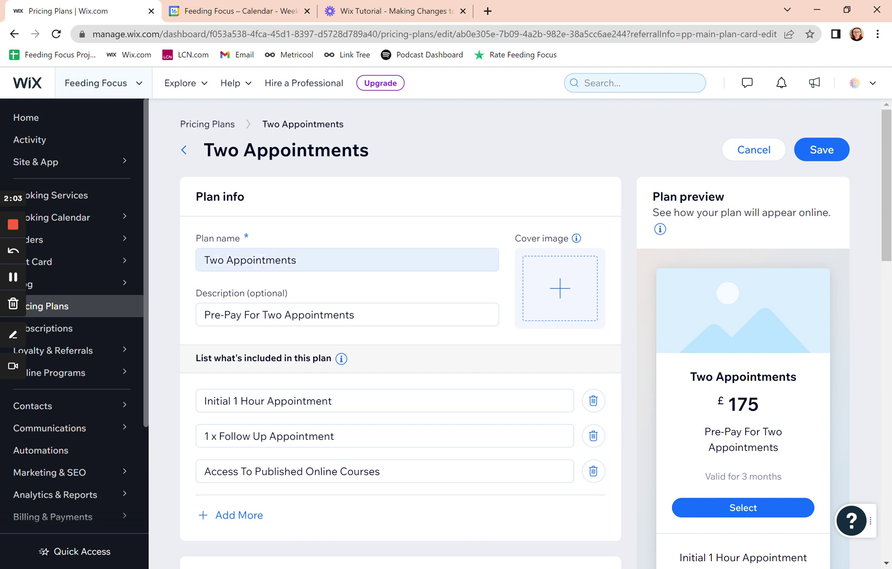
pyautogui.scroll(-1, 274, 262)
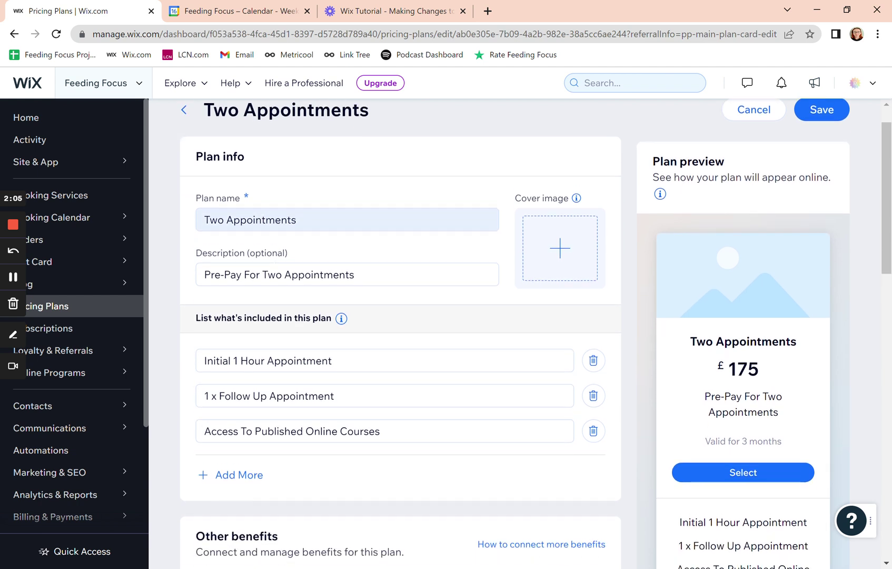
pyautogui.scroll(-2, 348, 203)
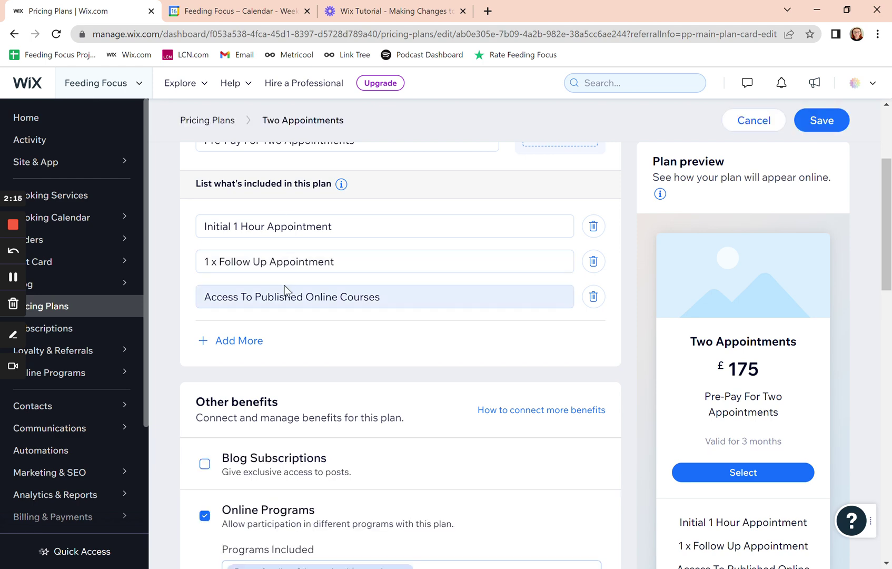
pyautogui.scroll(-2, 284, 290)
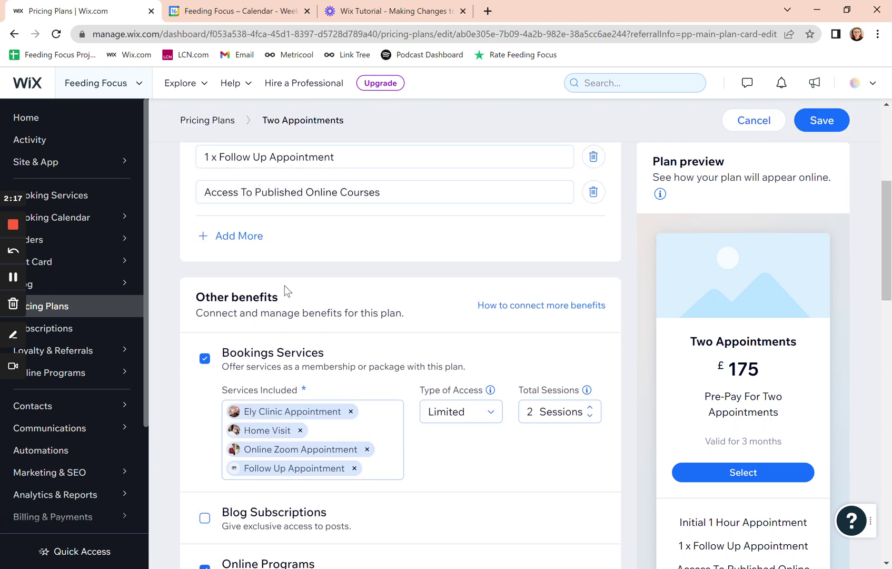
pyautogui.scroll(-2, 289, 315)
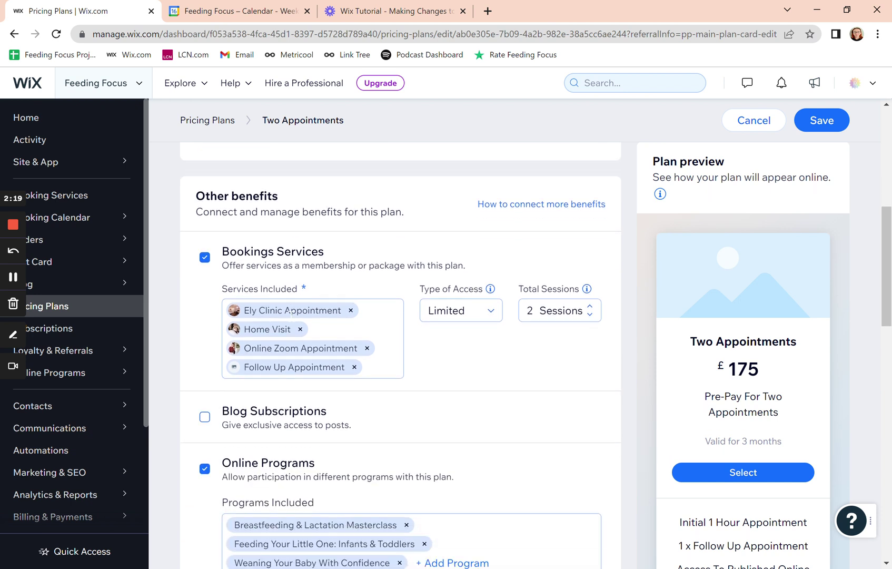
pyautogui.scroll(-1, 464, 366)
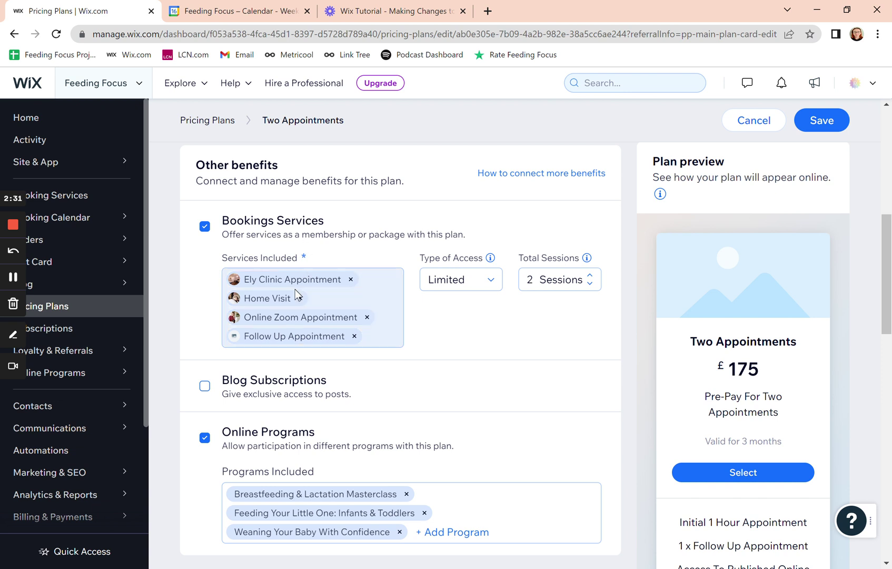
pyautogui.click(382, 342)
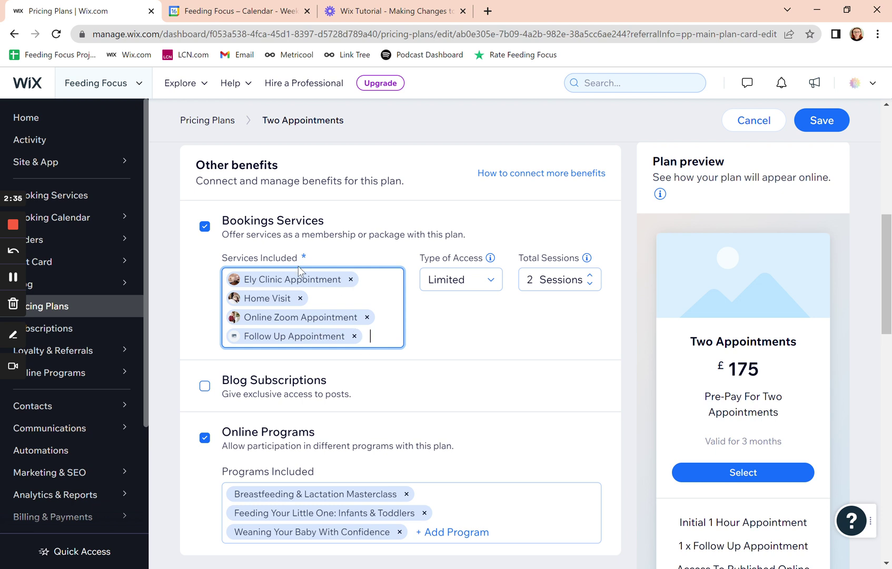
pyautogui.click(355, 338)
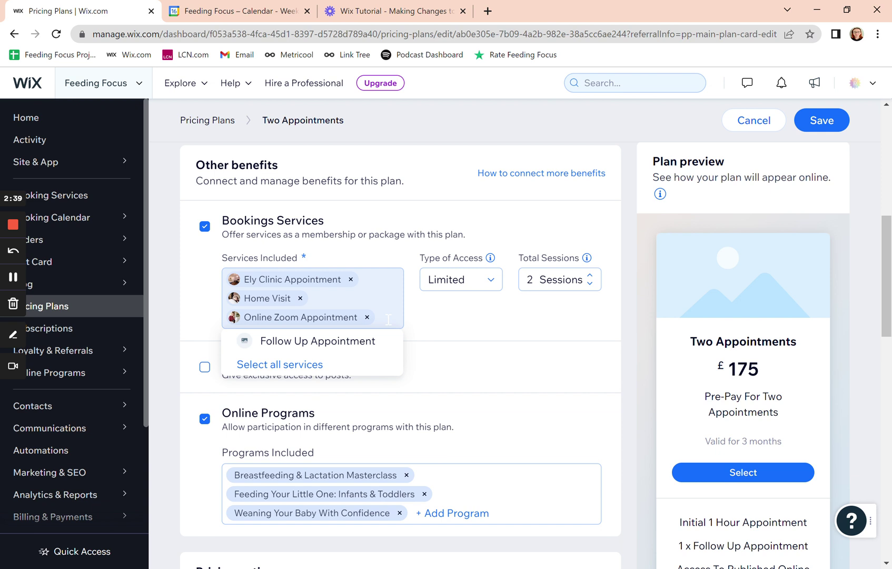
pyautogui.click(388, 320)
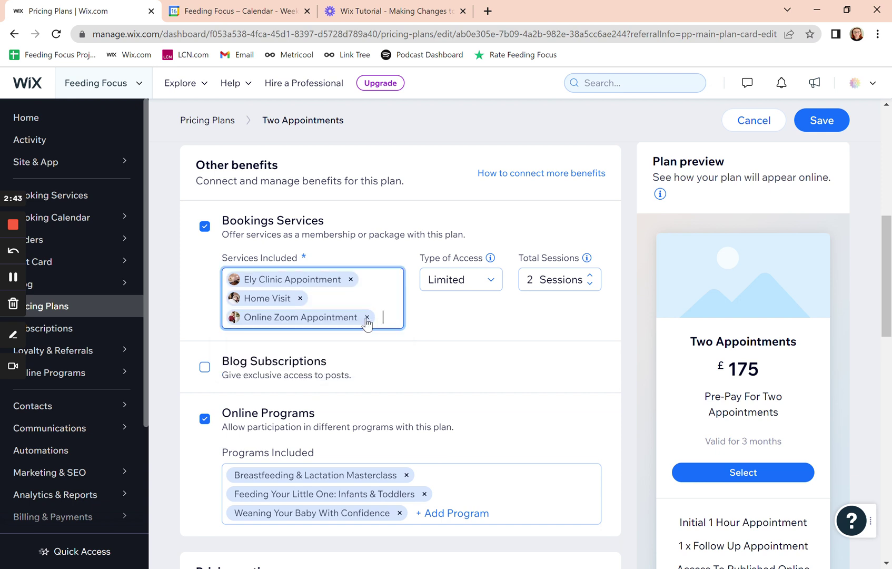
pyautogui.click(300, 298)
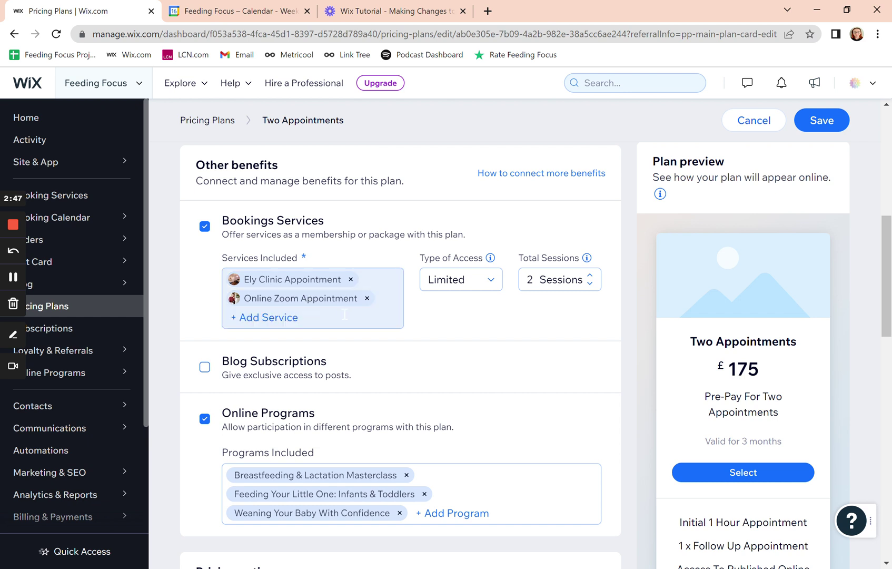
pyautogui.click(285, 318)
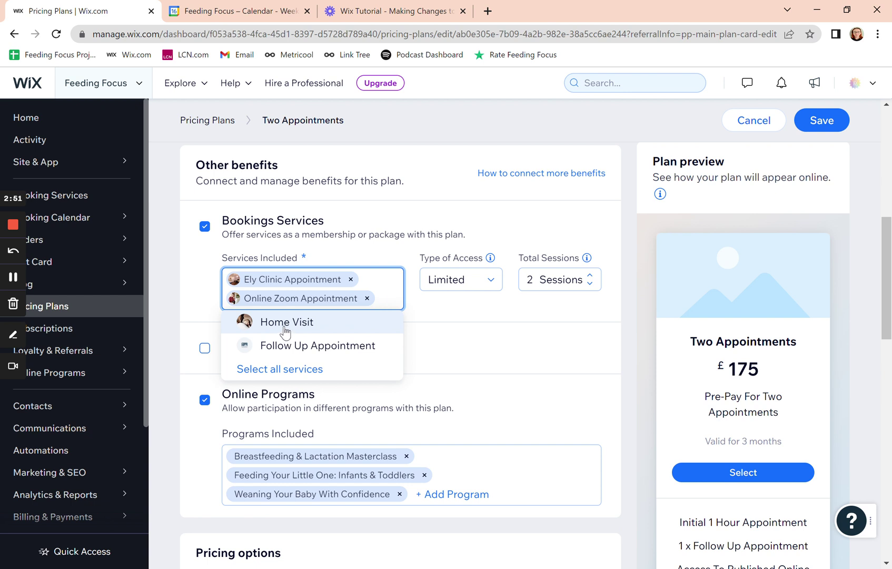
pyautogui.click(284, 330)
pyautogui.click(286, 343)
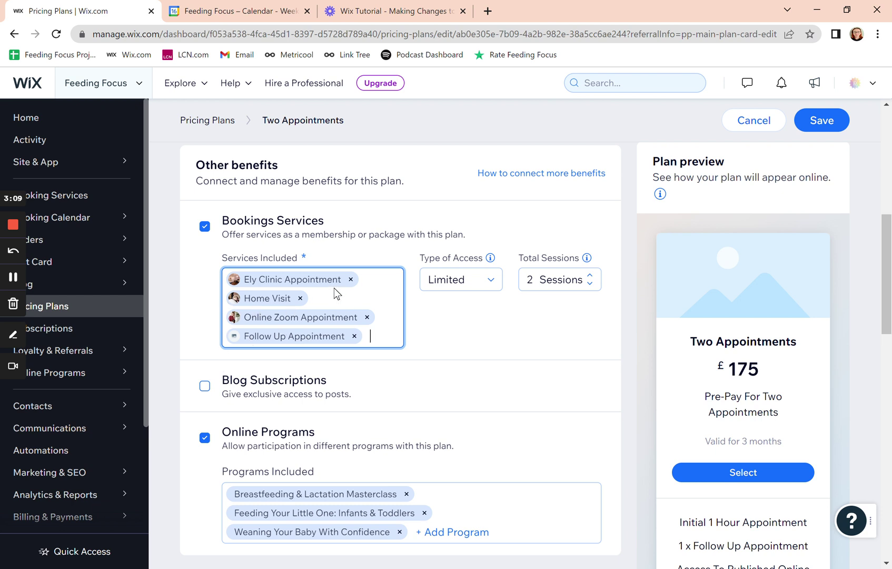
pyautogui.moveTo(489, 259)
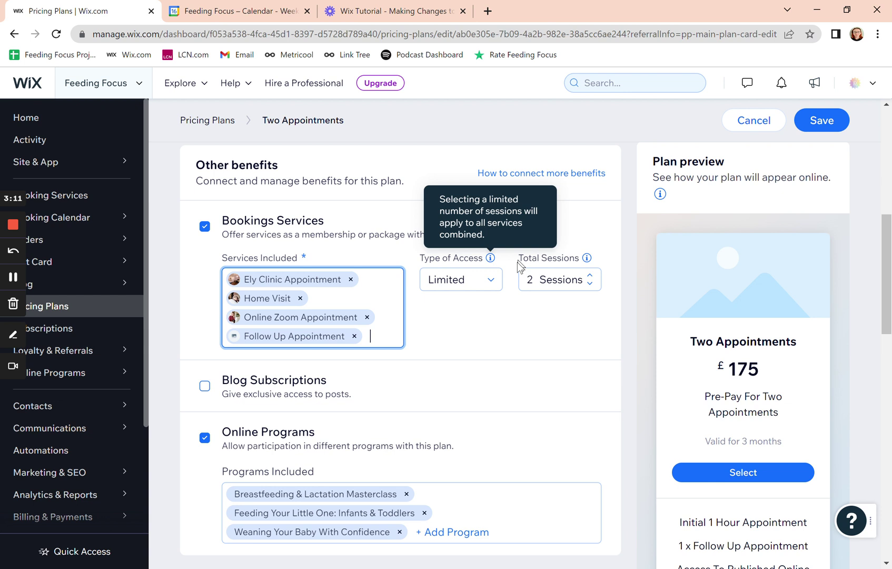
pyautogui.click(471, 291)
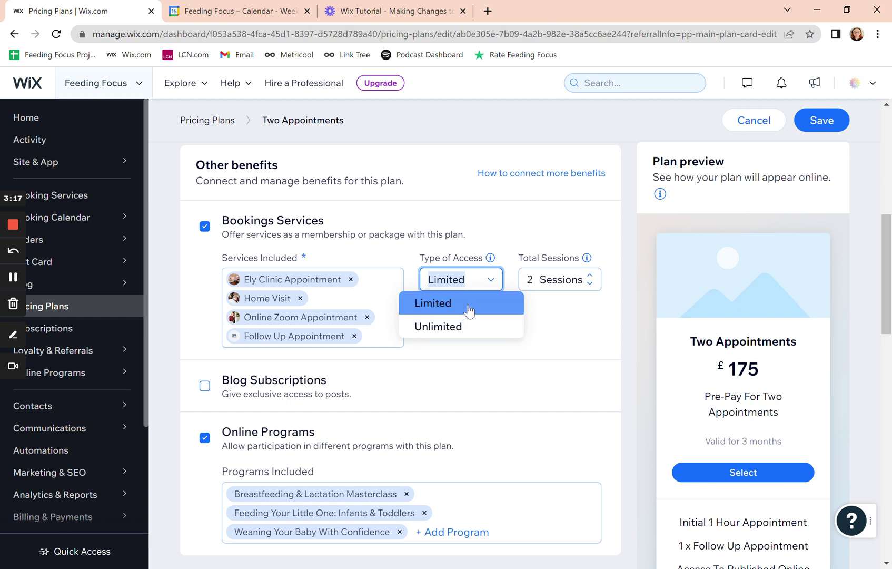
pyautogui.click(466, 313)
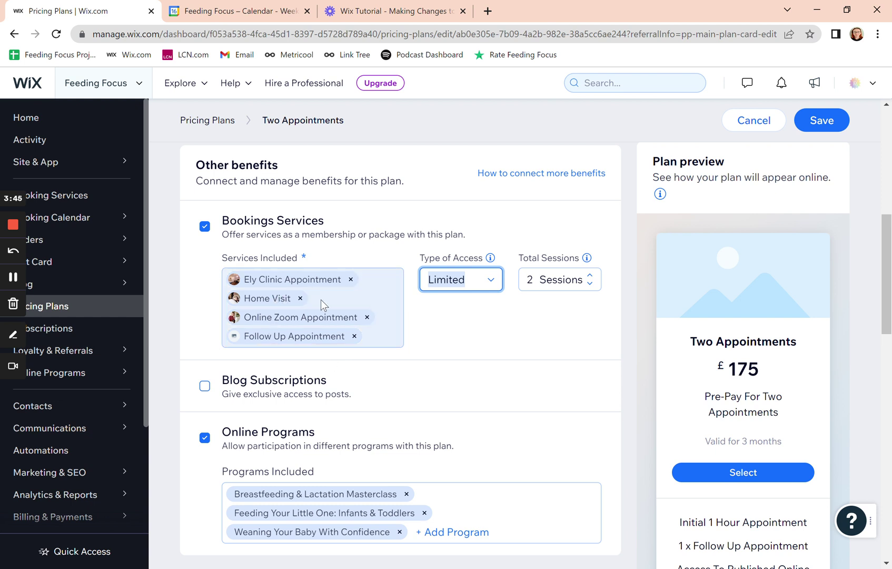
pyautogui.click(480, 308)
pyautogui.moveTo(589, 260)
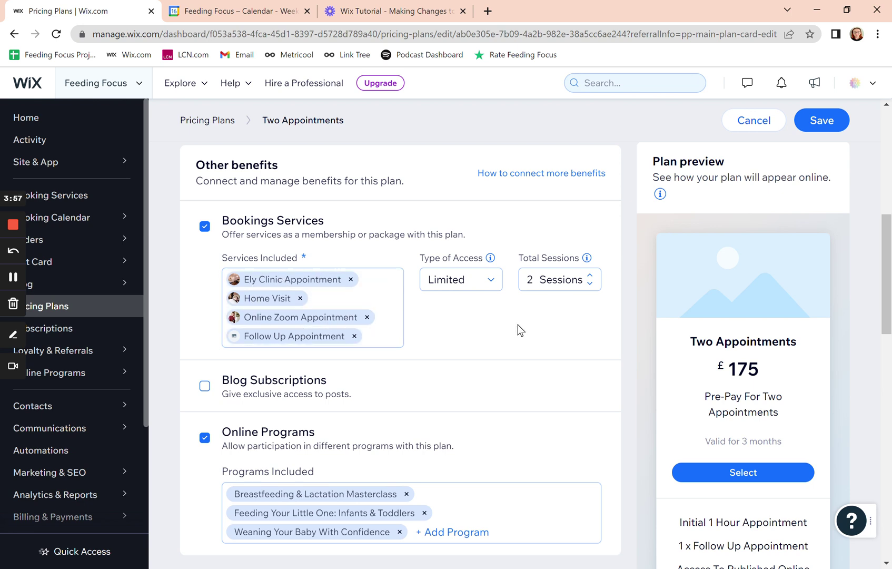
pyautogui.scroll(-2, 520, 330)
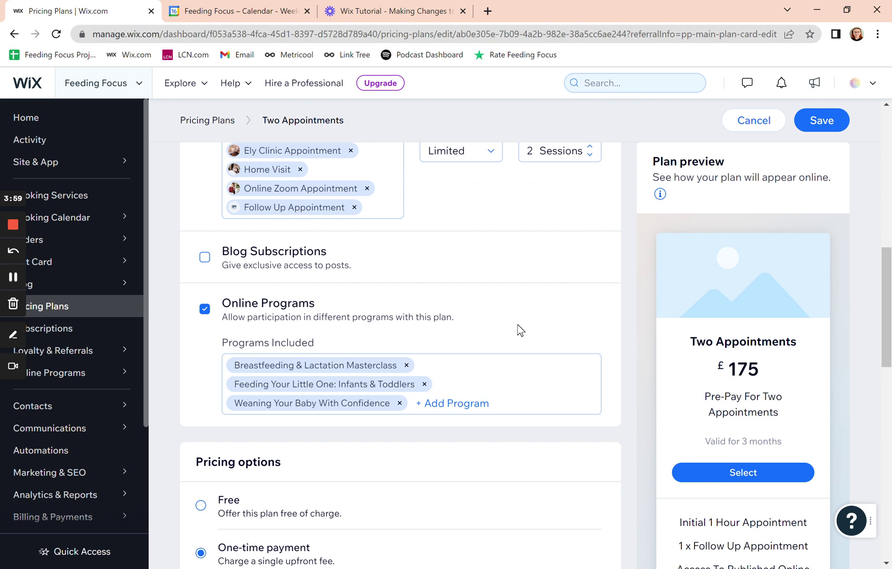
pyautogui.scroll(-1, 379, 265)
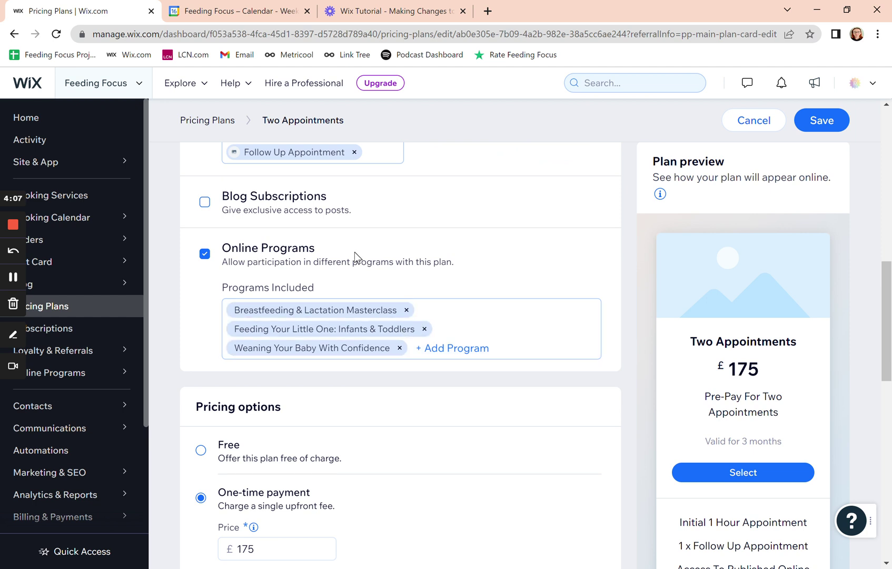
pyautogui.scroll(-1, 355, 252)
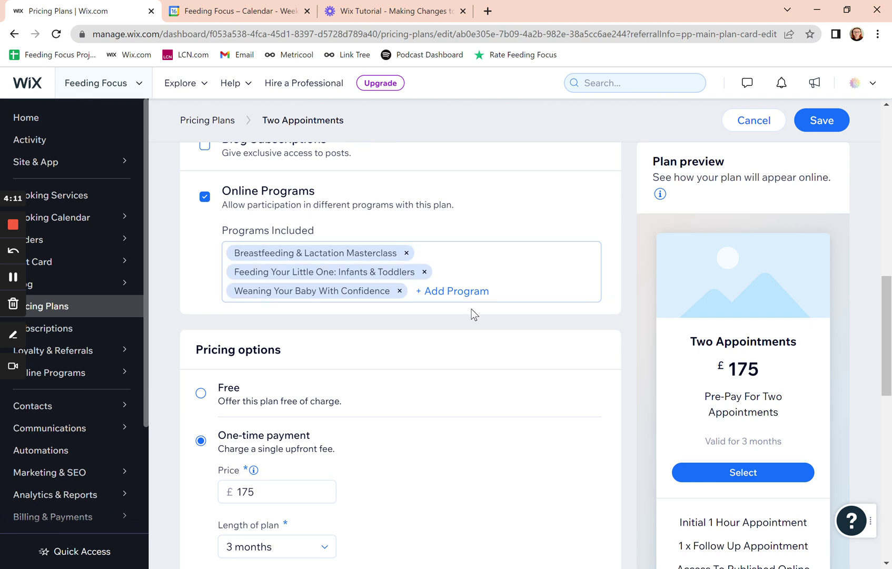
pyautogui.scroll(-3, 472, 310)
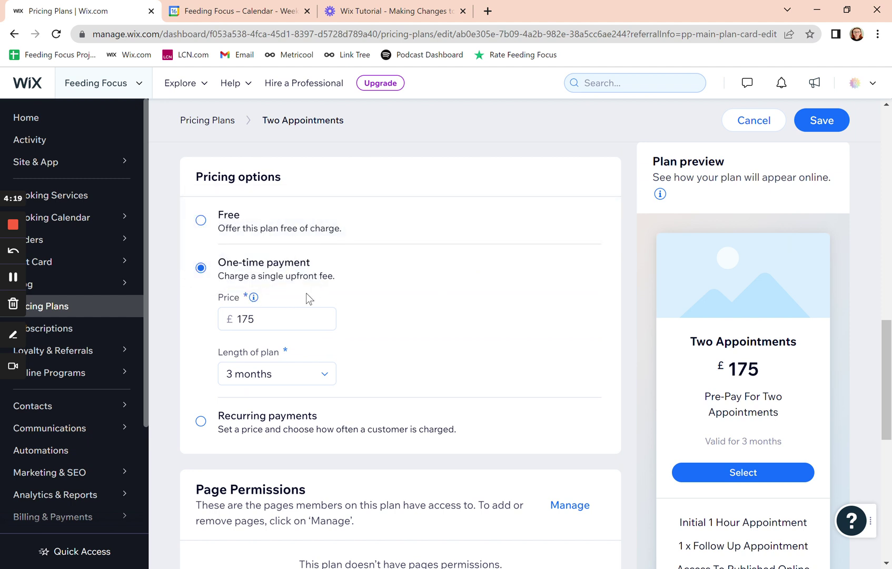
pyautogui.doubleClick(278, 317)
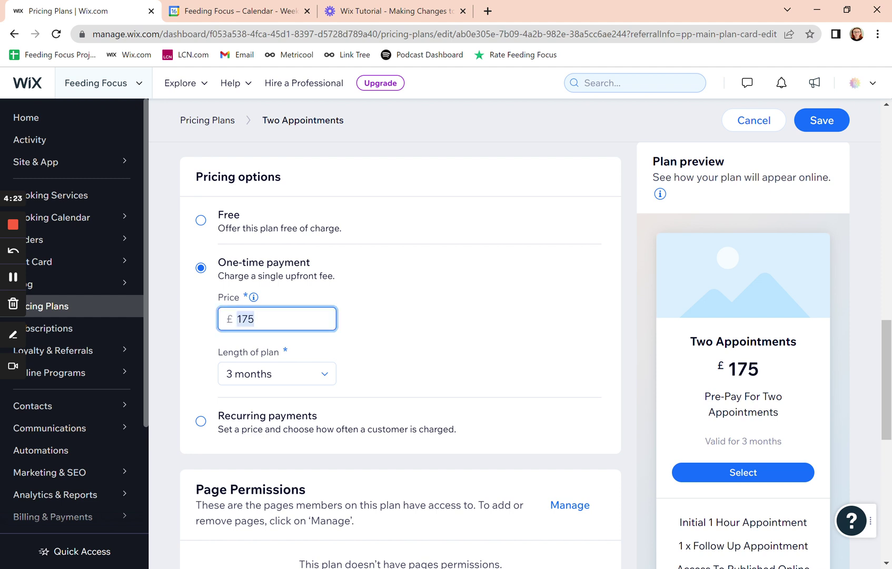
pyautogui.click(382, 320)
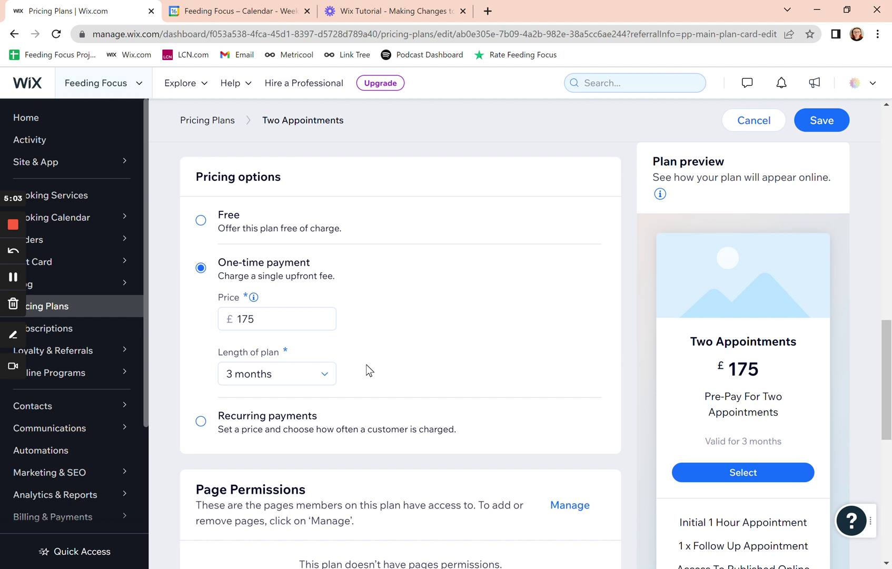
pyautogui.click(325, 373)
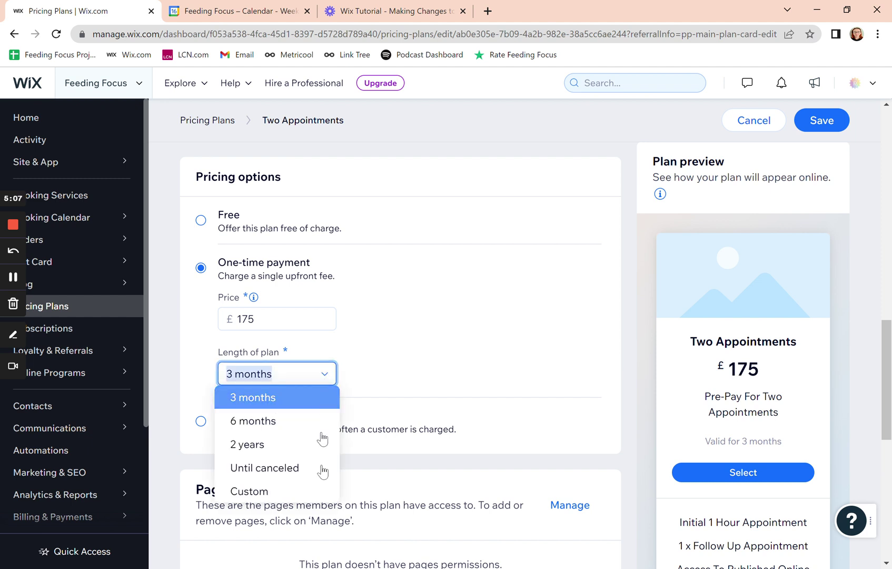
pyautogui.click(319, 402)
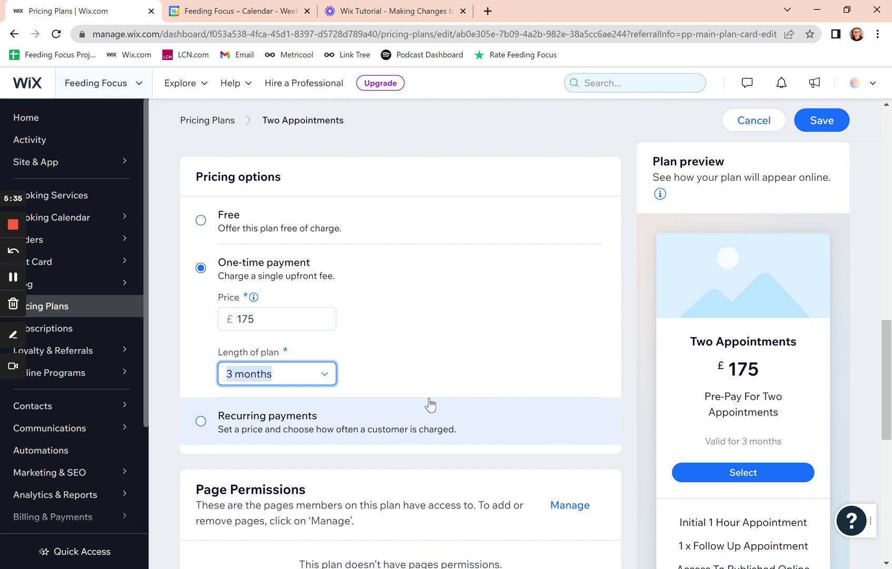
pyautogui.scroll(-3, 430, 405)
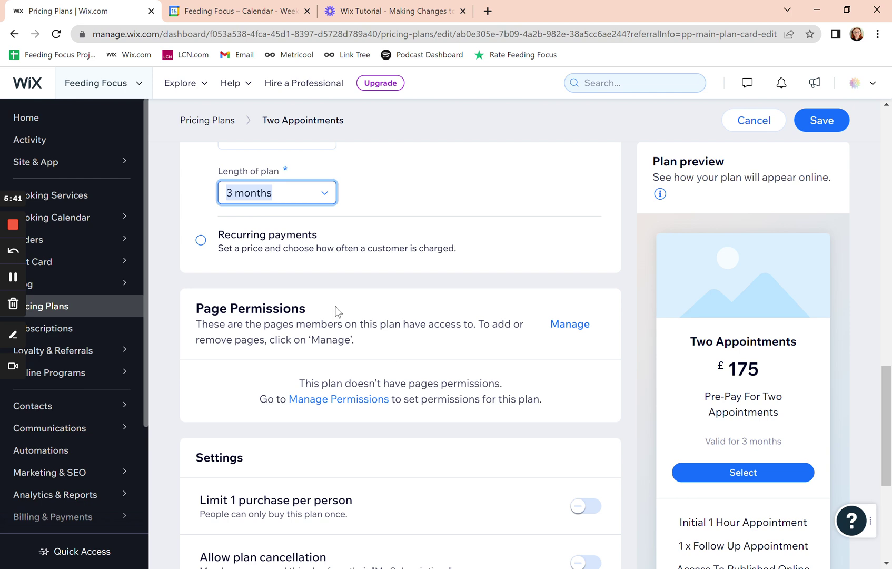
# Switch the plan to recurring payments of £175 monthly, with a 3-month length.
pyautogui.click(288, 260)
pyautogui.scroll(3, 367, 325)
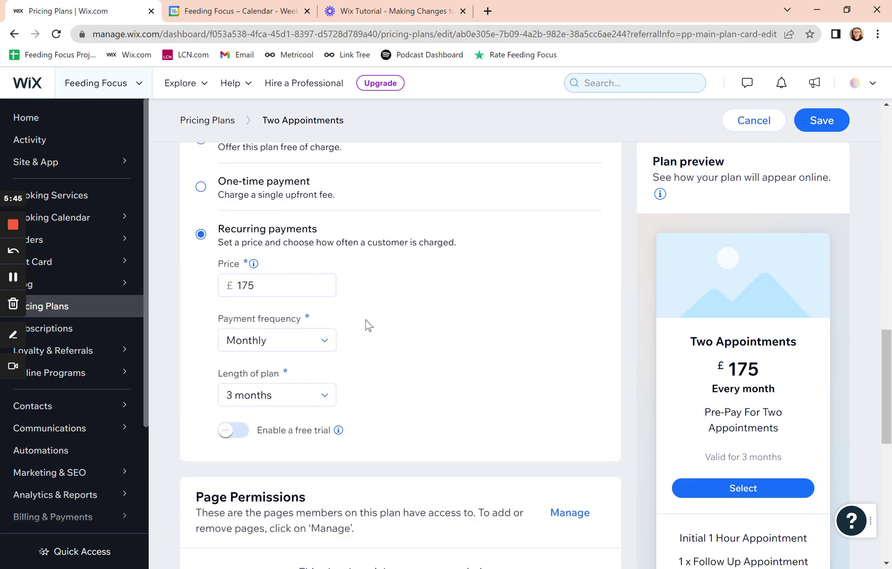
pyautogui.scroll(1, 367, 325)
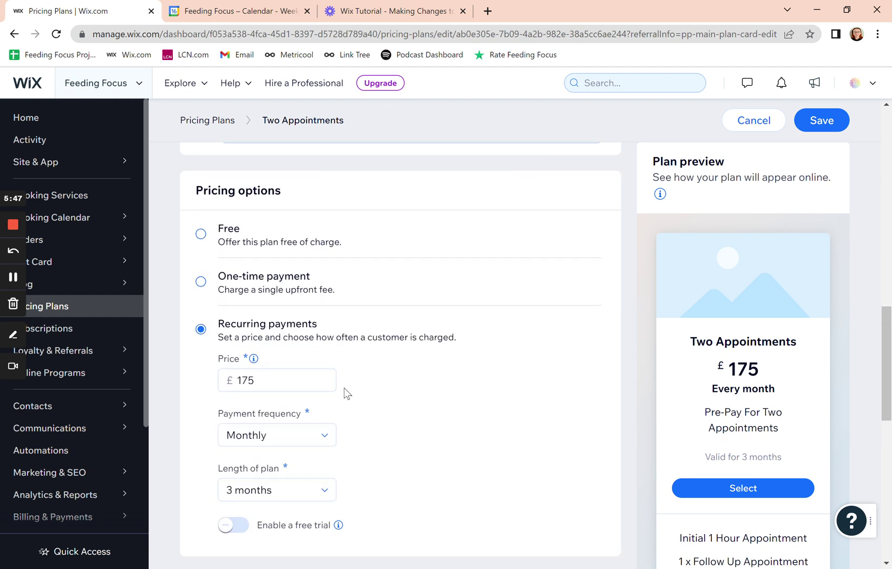
pyautogui.click(298, 383)
pyautogui.click(423, 386)
pyautogui.scroll(-2, 445, 424)
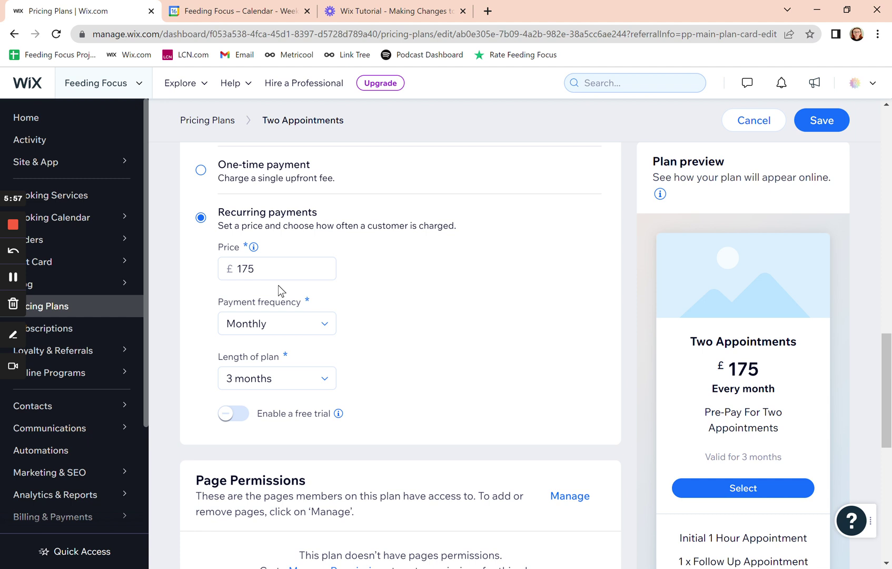
pyautogui.scroll(2, 273, 343)
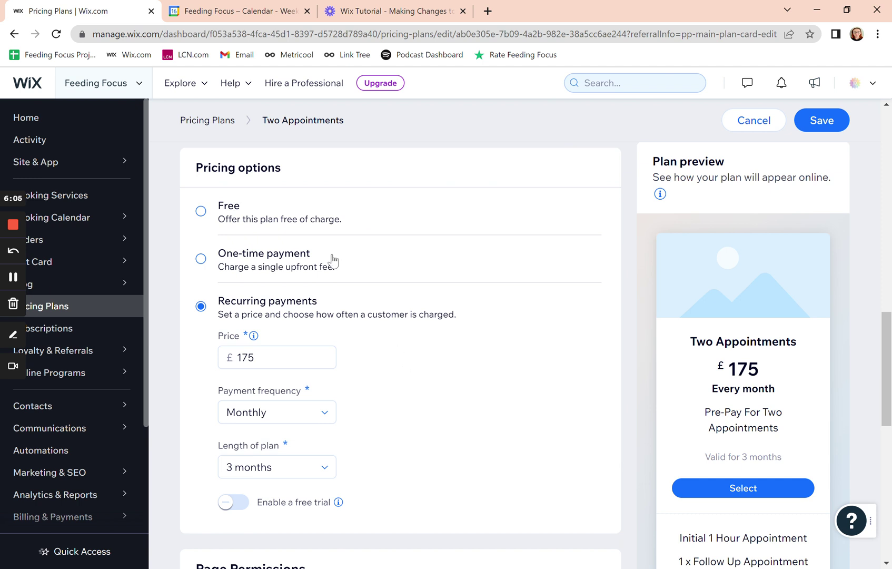
# Return the plan to a one-time £175 payment valid for 3 months.
pyautogui.click(285, 262)
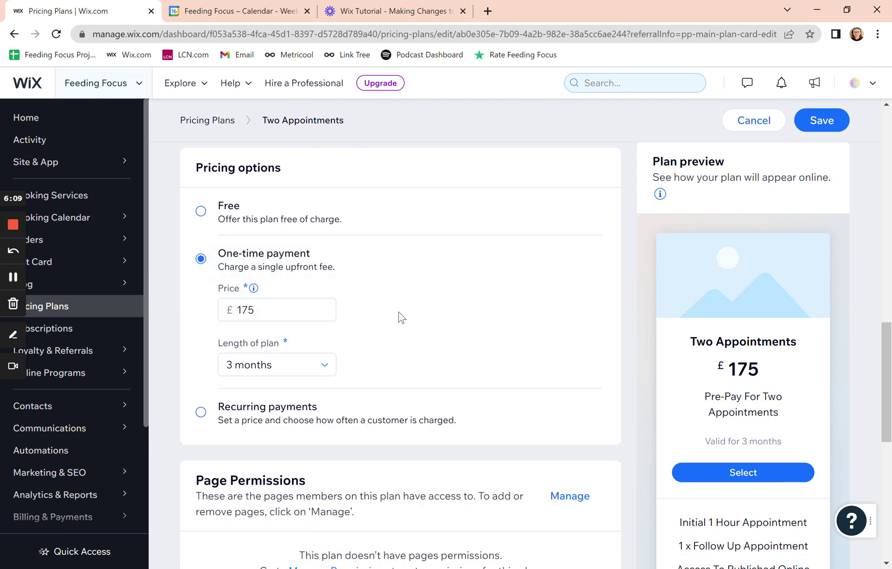
pyautogui.click(286, 313)
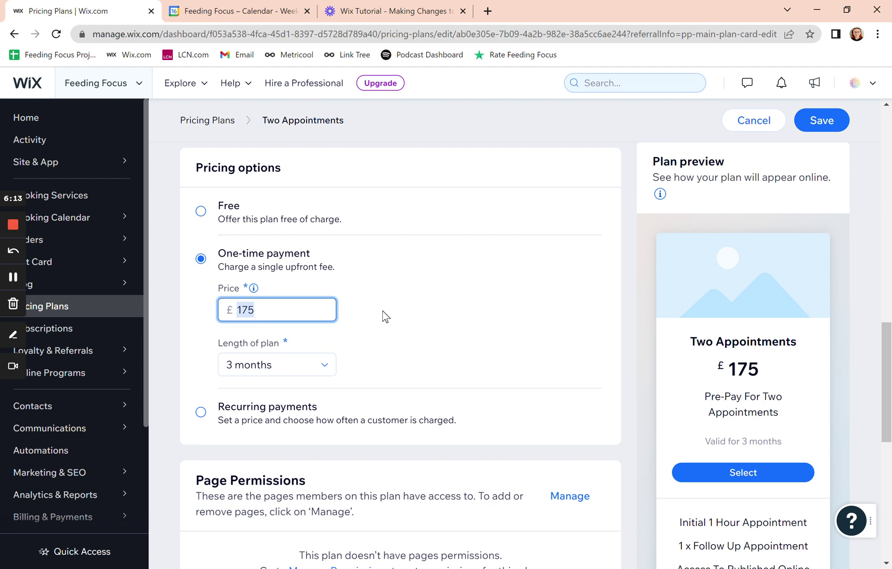
pyautogui.click(401, 298)
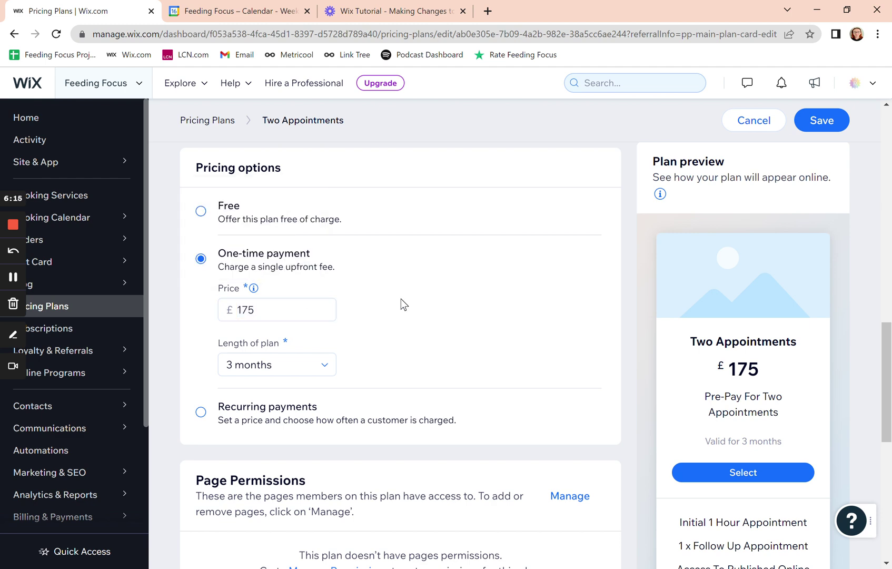
pyautogui.scroll(-5, 402, 298)
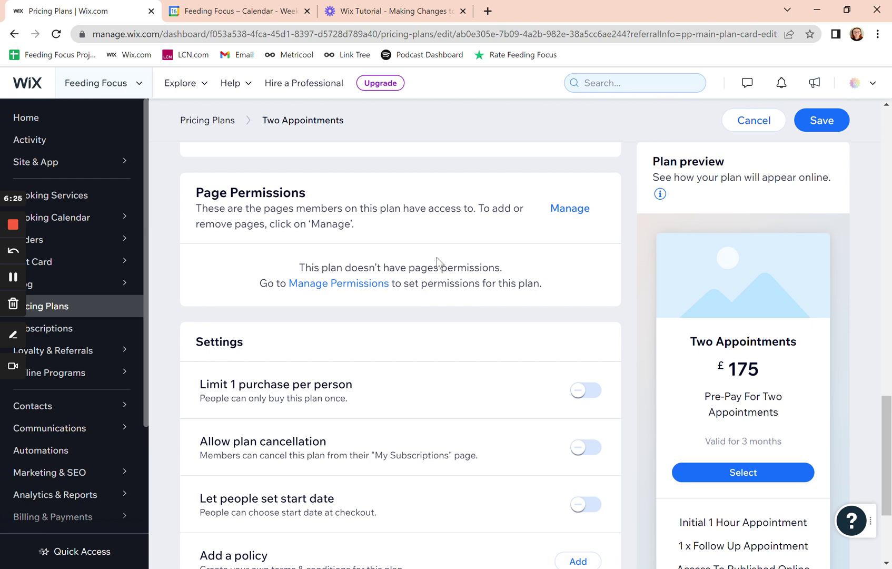
# Review the Settings toggles and Page Permissions, then save the Two Appointments plan.
pyautogui.scroll(-2, 424, 295)
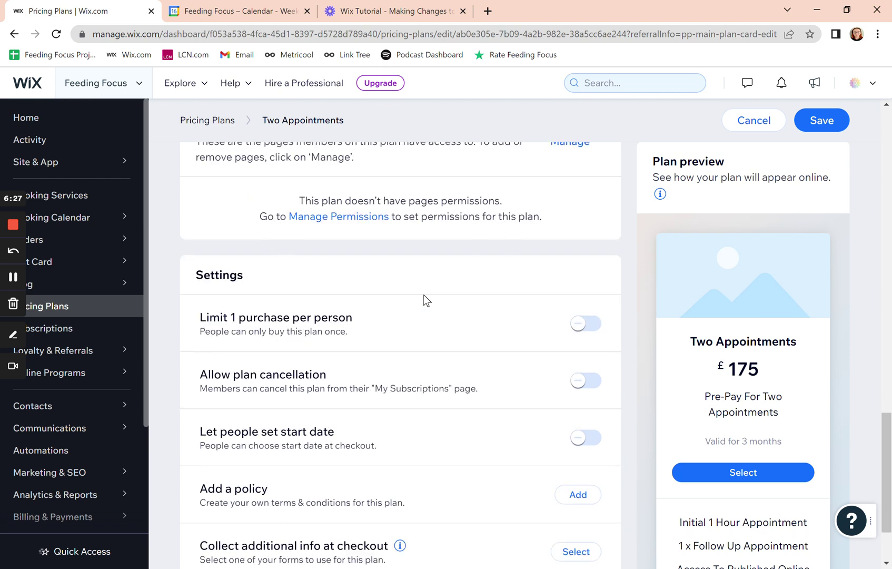
pyautogui.scroll(-2, 424, 295)
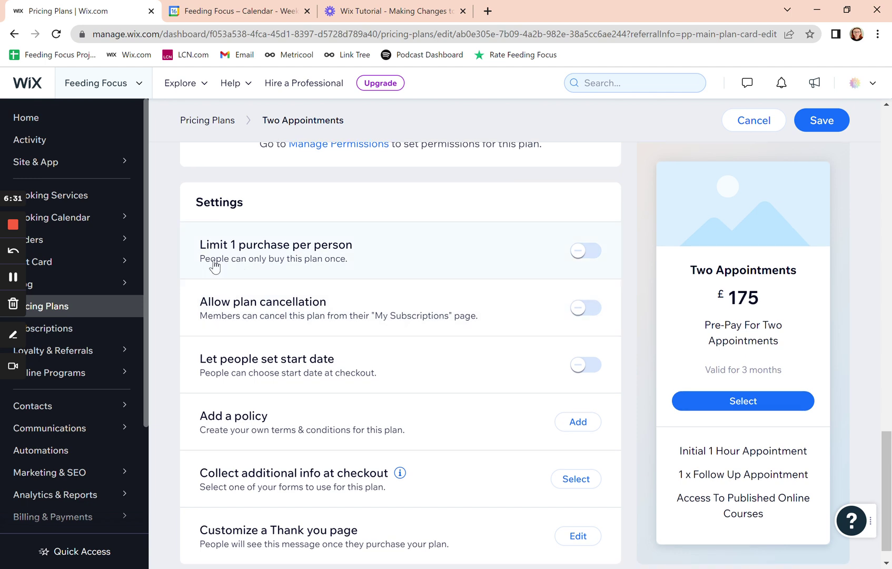
pyautogui.scroll(3, 214, 266)
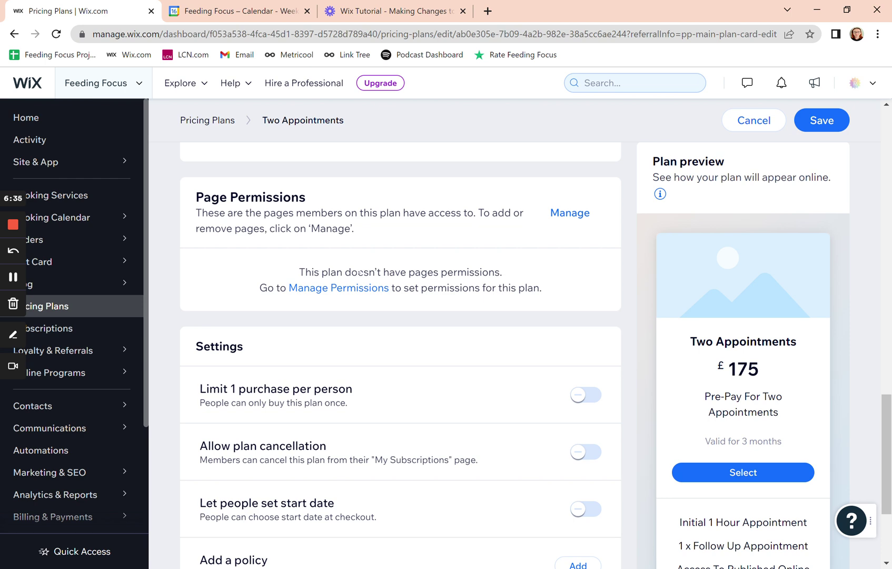
pyautogui.scroll(-2, 360, 272)
pyautogui.scroll(5, 351, 273)
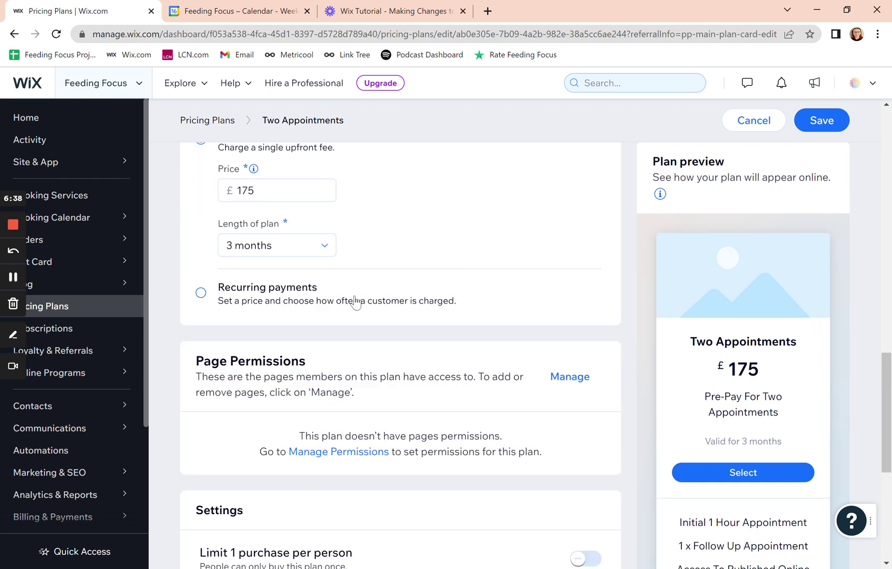
pyautogui.scroll(-7, 356, 301)
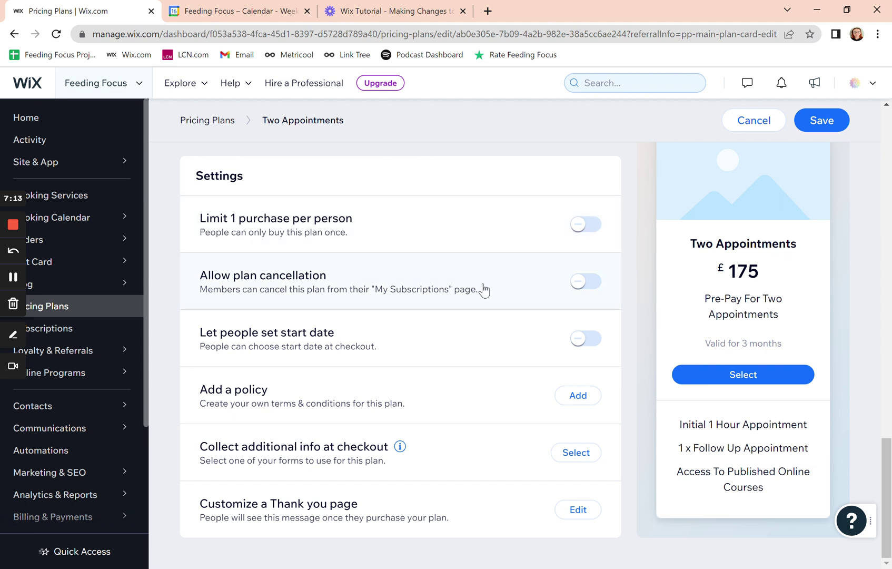
pyautogui.moveTo(401, 446)
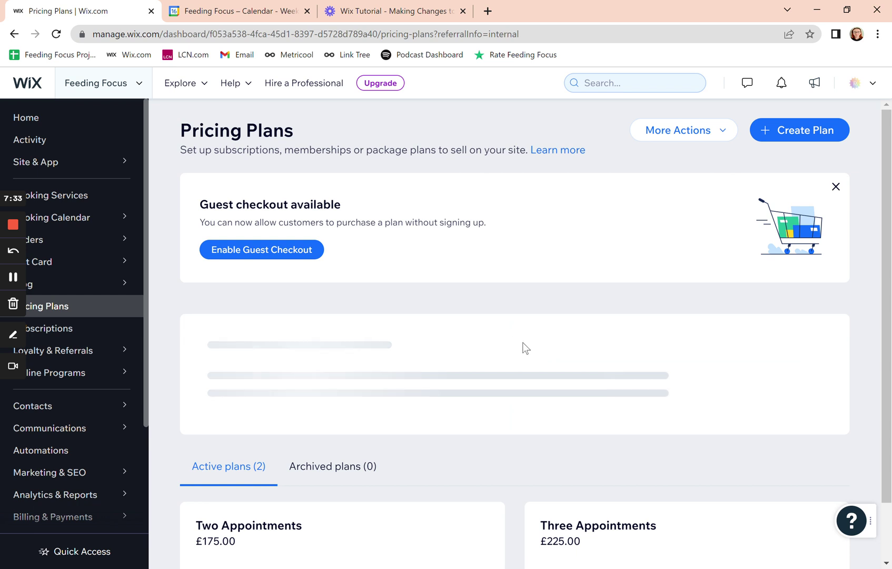
pyautogui.scroll(-2, 487, 423)
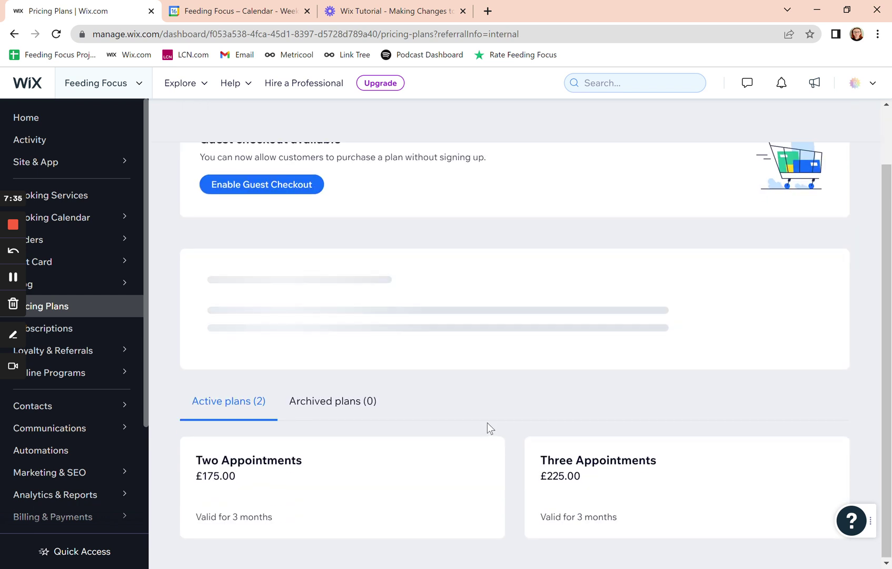